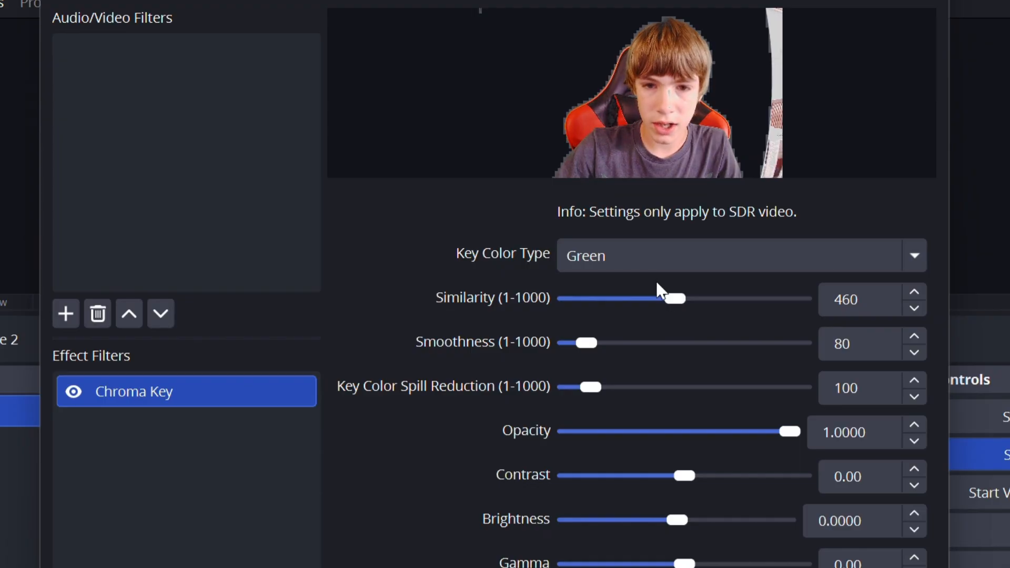
Lower the Smoothness of the webcam source's Chroma Key filter and close the filter settings
drag(592, 347, 564, 349)
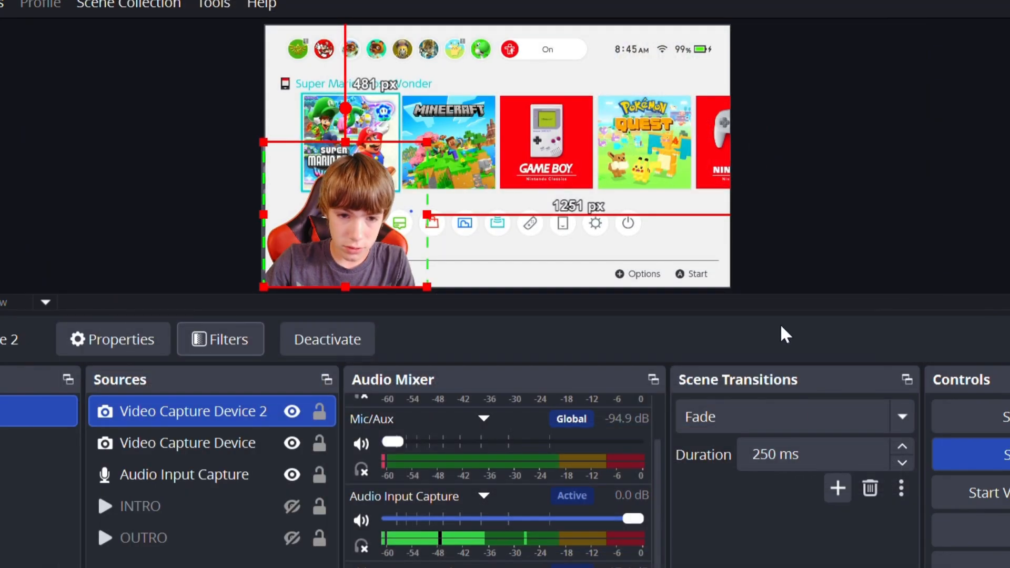
click(128, 204)
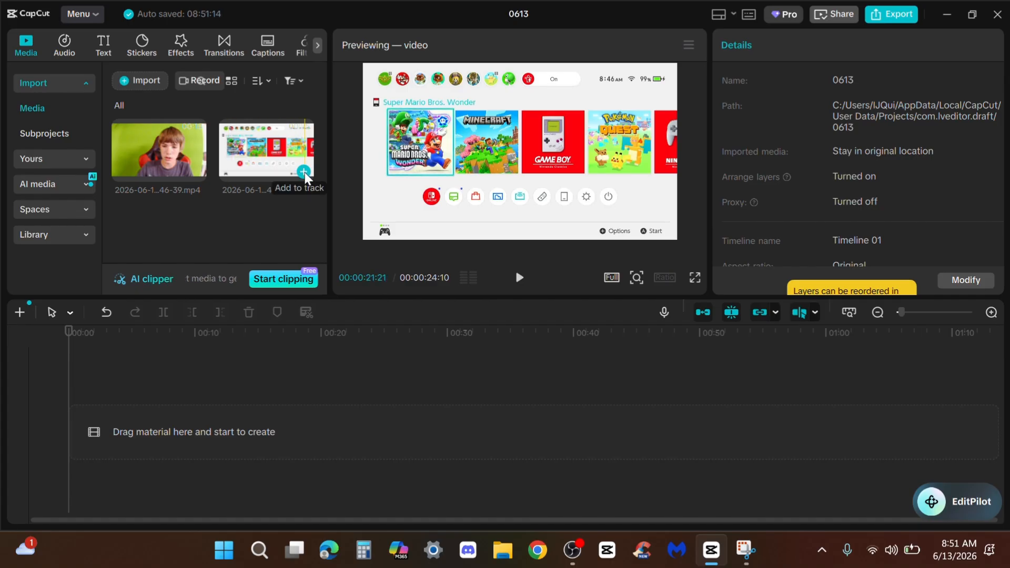
click(304, 173)
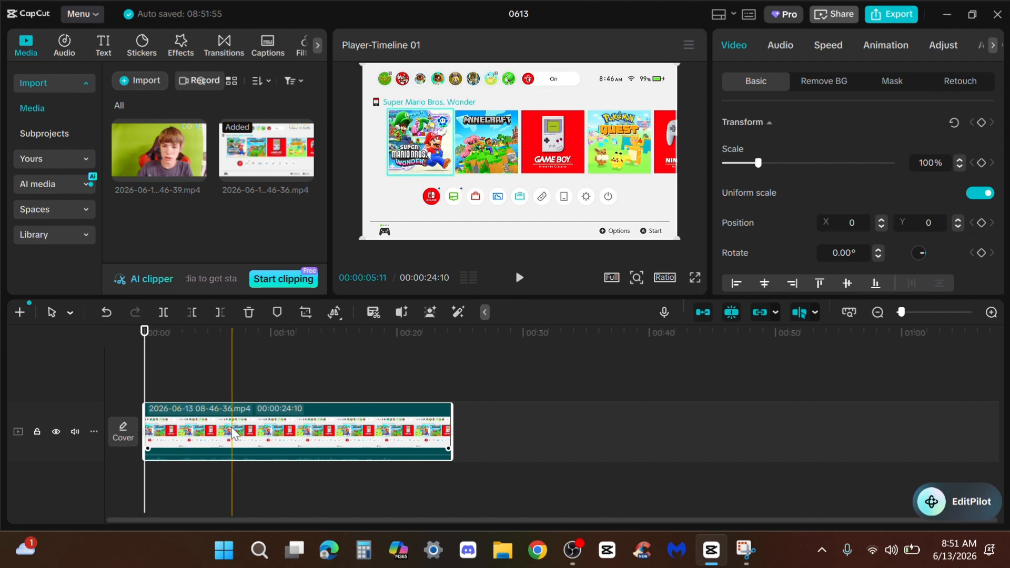
click(780, 45)
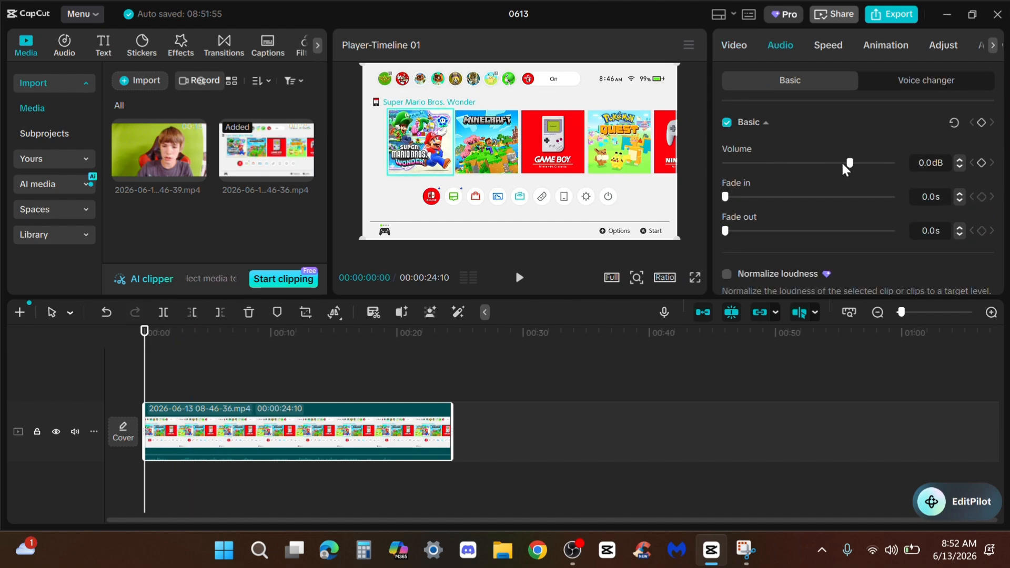
drag(845, 163, 548, 191)
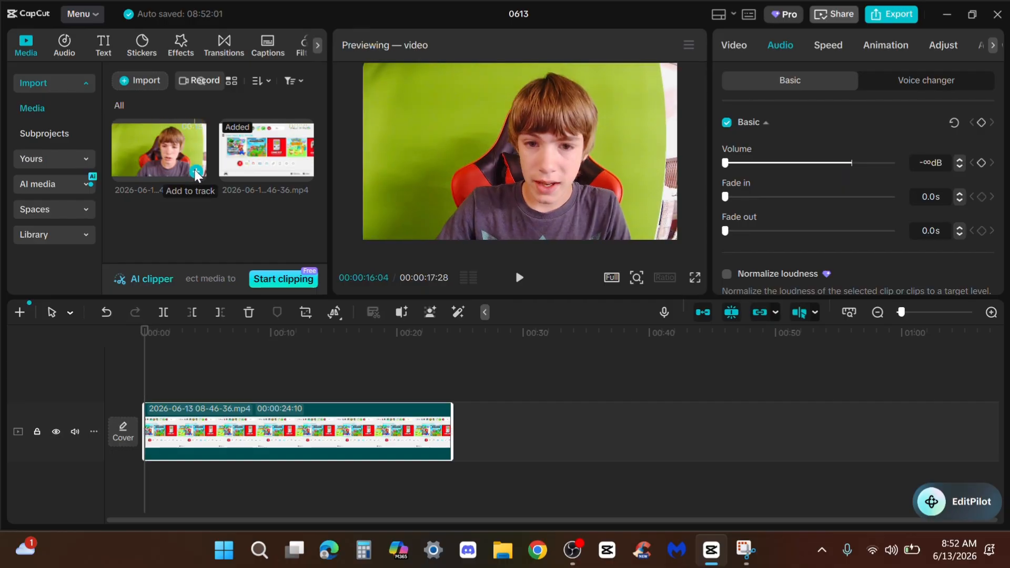
click(195, 172)
mouse_move(216, 411)
mouse_down()
mouse_move(216, 347)
mouse_move(216, 395)
mouse_up()
click(626, 67)
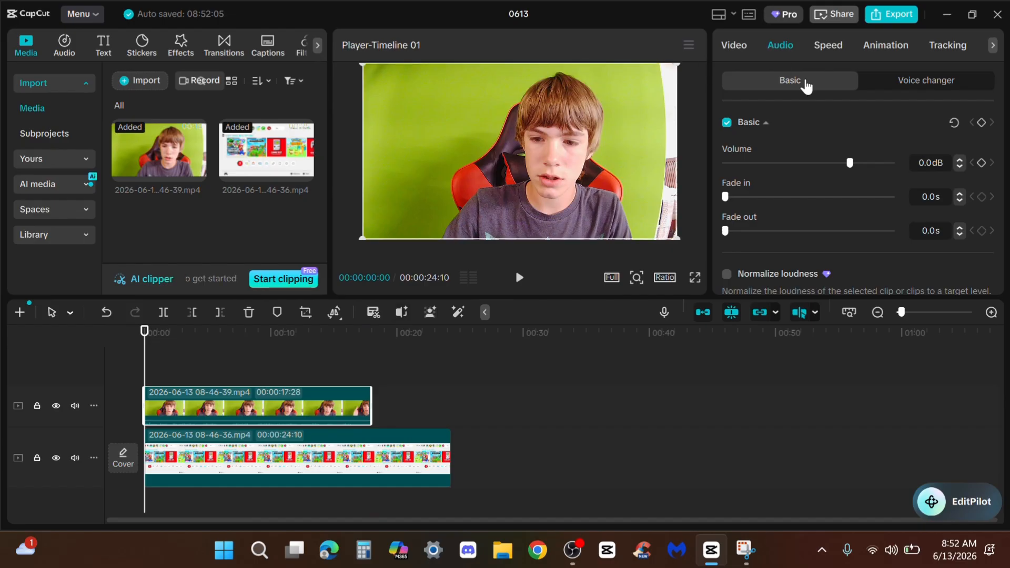
Trim off the end of the gameplay clip beyond the webcam clip's end at 00:00:17:28
click(428, 361)
click(375, 371)
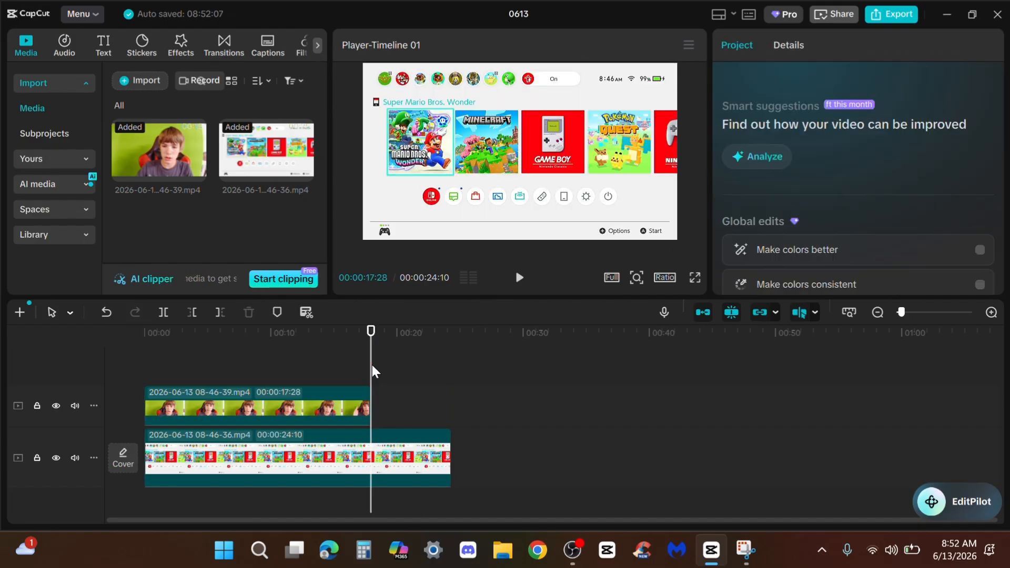
click(372, 457)
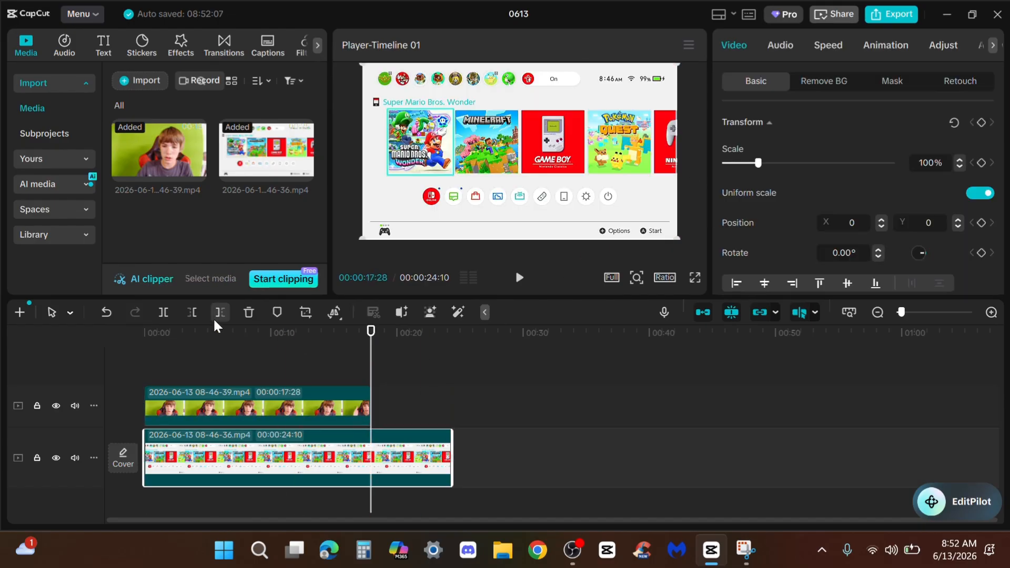
click(217, 312)
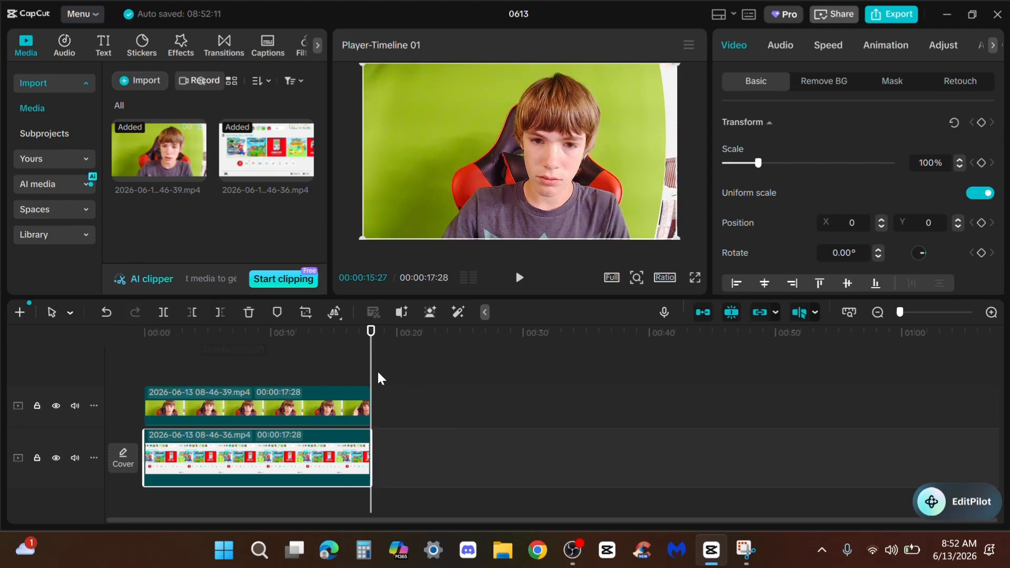
click(347, 363)
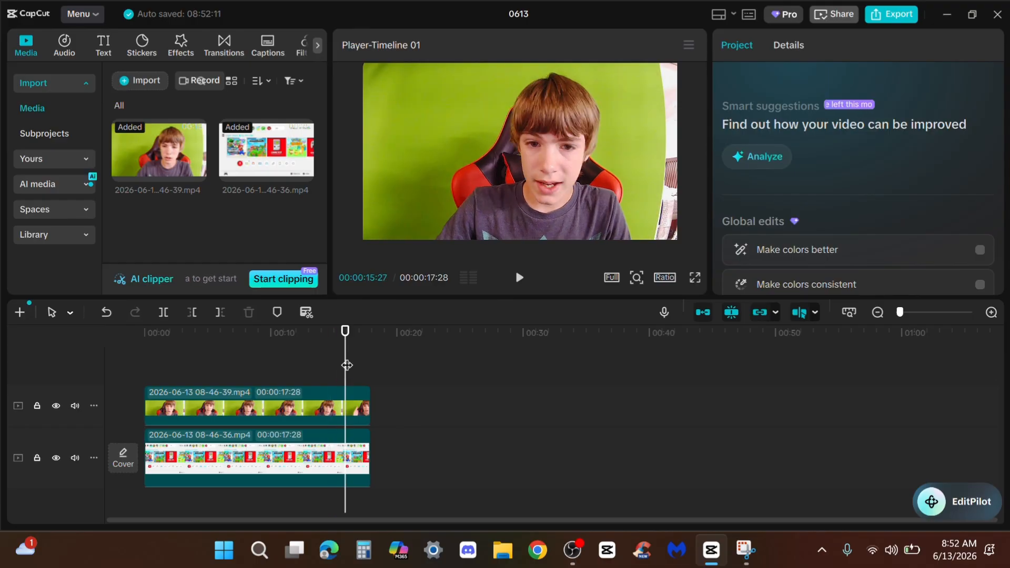
Crop the webcam clip on both sides, cutting away the empty area beside the chair and the wall beyond the green screen
click(219, 405)
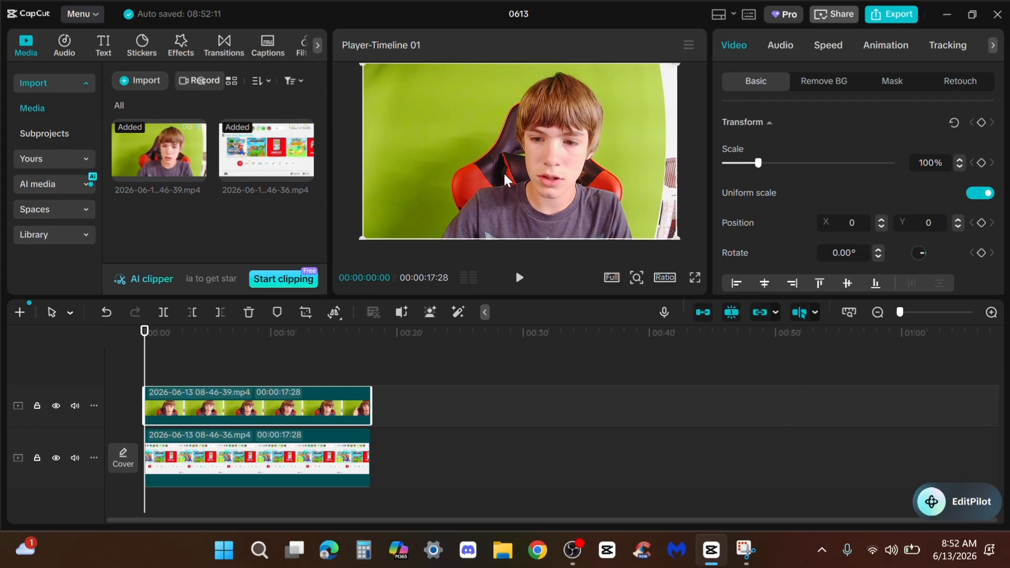
click(306, 313)
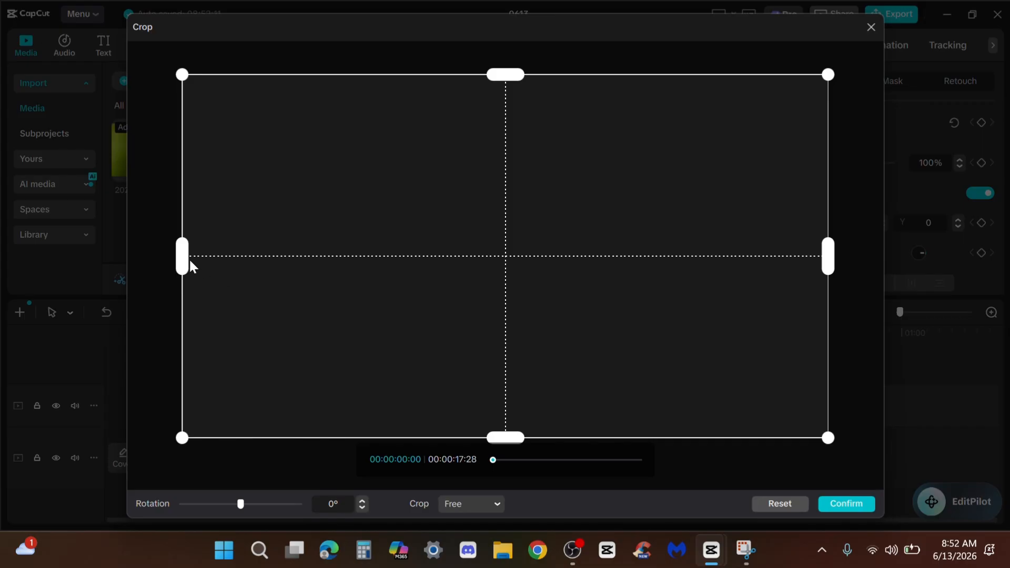
mouse_move(504, 459)
mouse_down()
mouse_move(549, 460)
mouse_move(493, 462)
mouse_up()
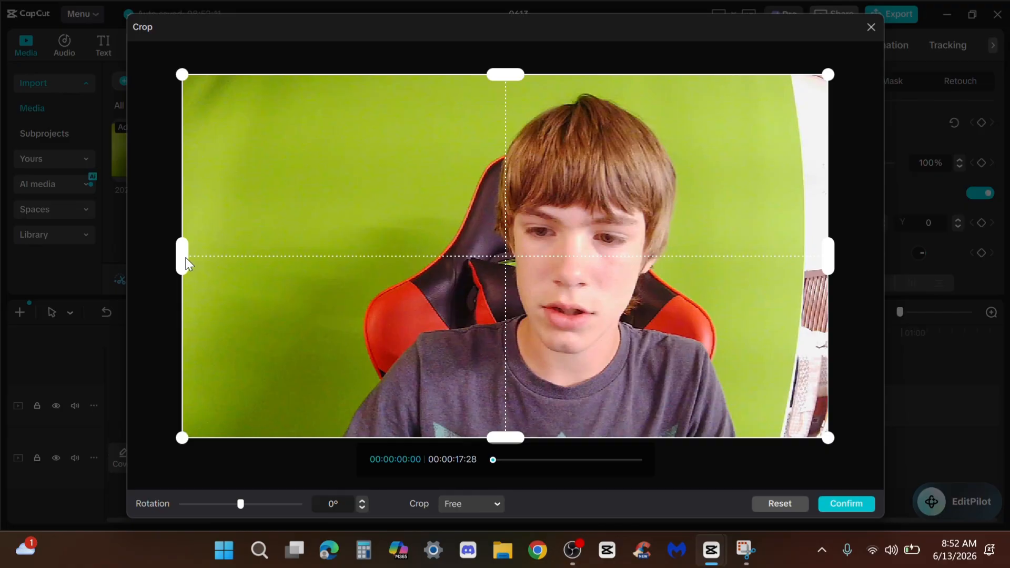
drag(187, 263, 365, 289)
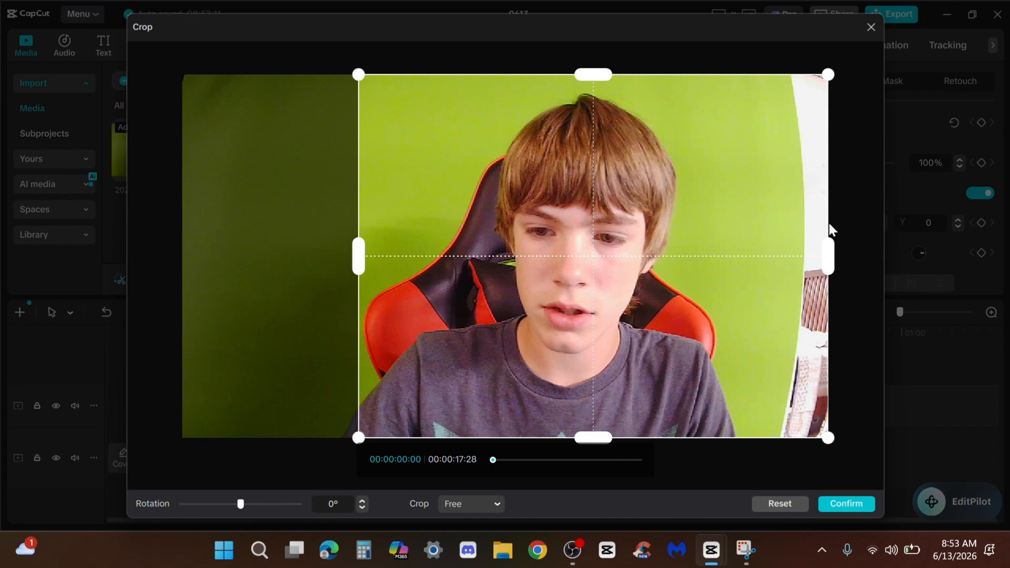
drag(829, 257, 762, 256)
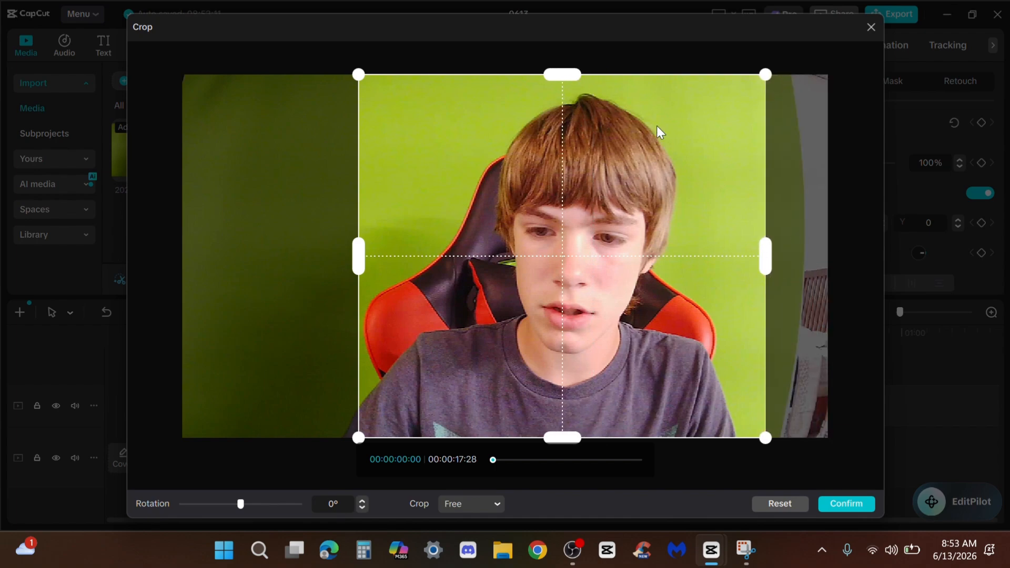
click(848, 505)
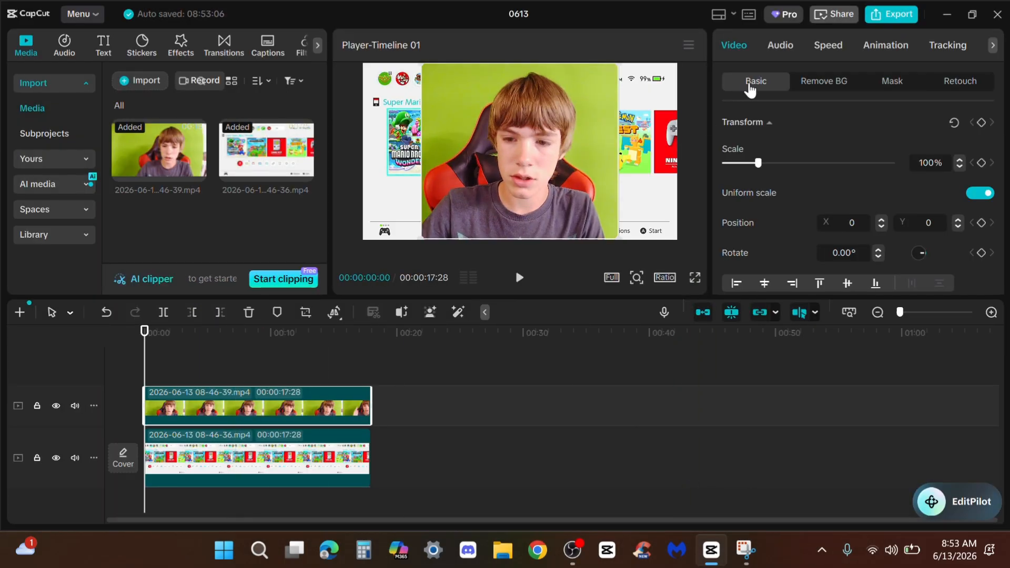
Enable Chroma key on the webcam clip and pick the green background as the color to remove
click(815, 84)
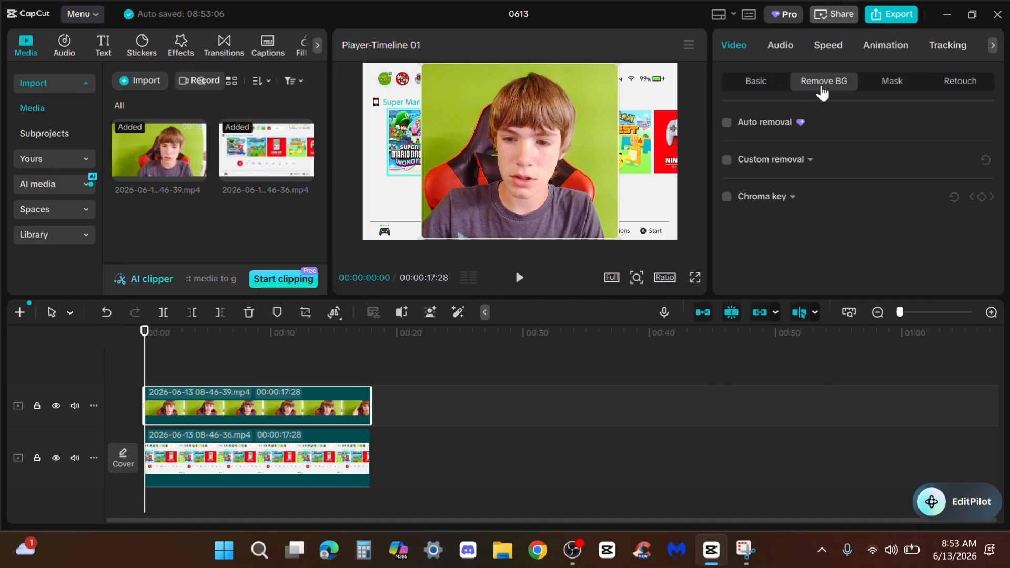
click(727, 197)
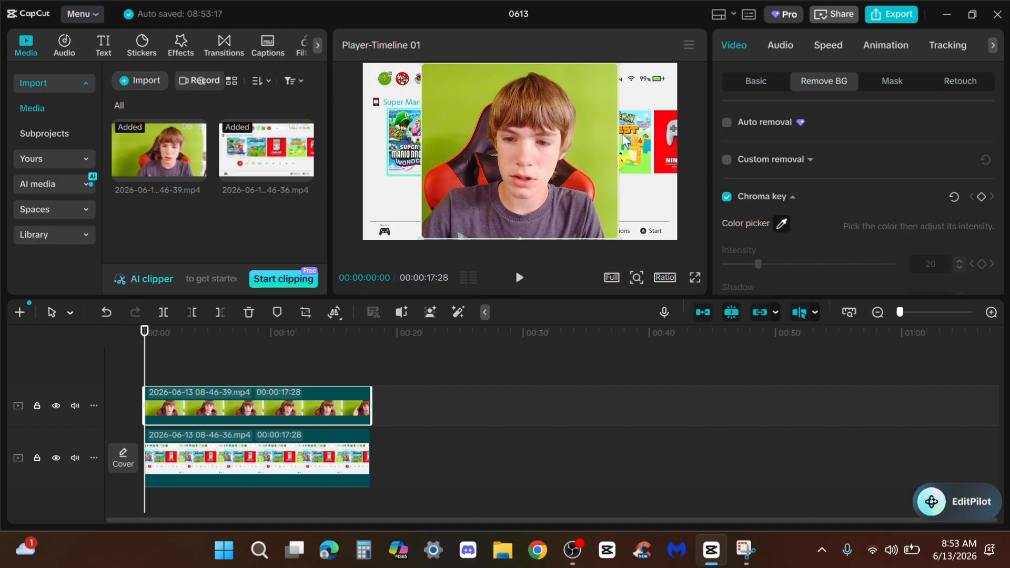
click(608, 134)
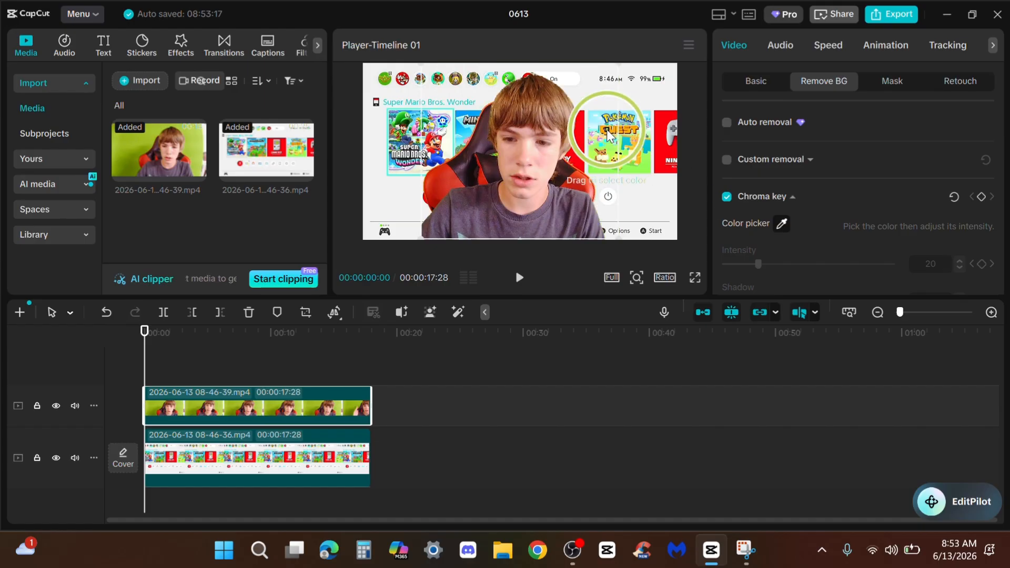
click(608, 135)
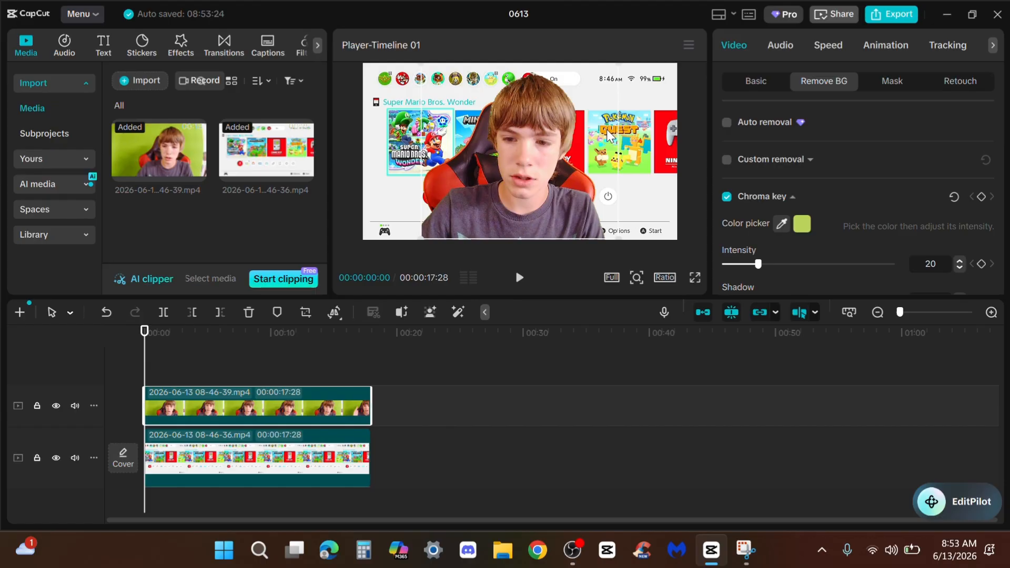
Scale the webcam clip to 55% and place it in the frame's lower-left corner at about X -1252, Y -484
click(757, 82)
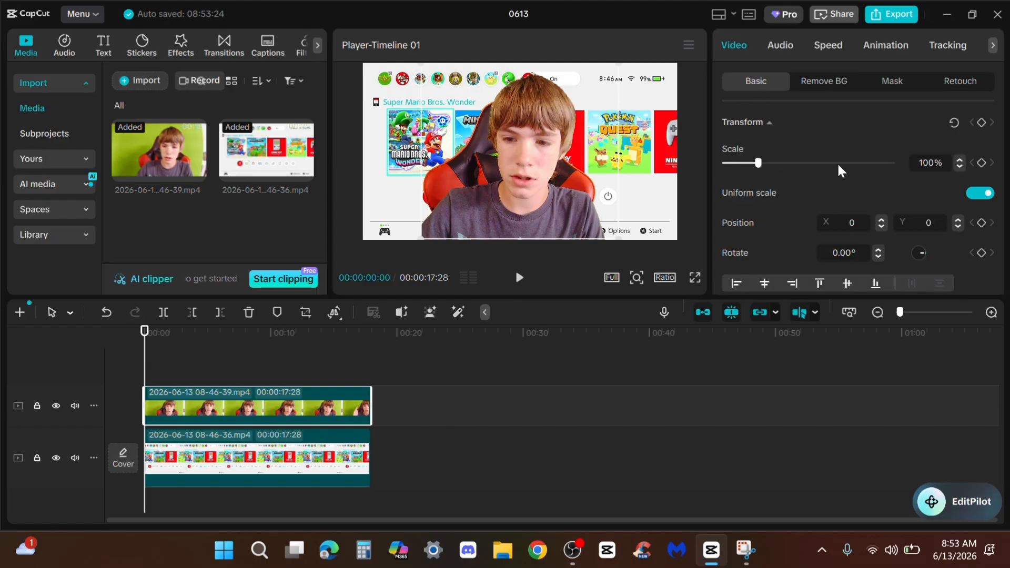
click(744, 163)
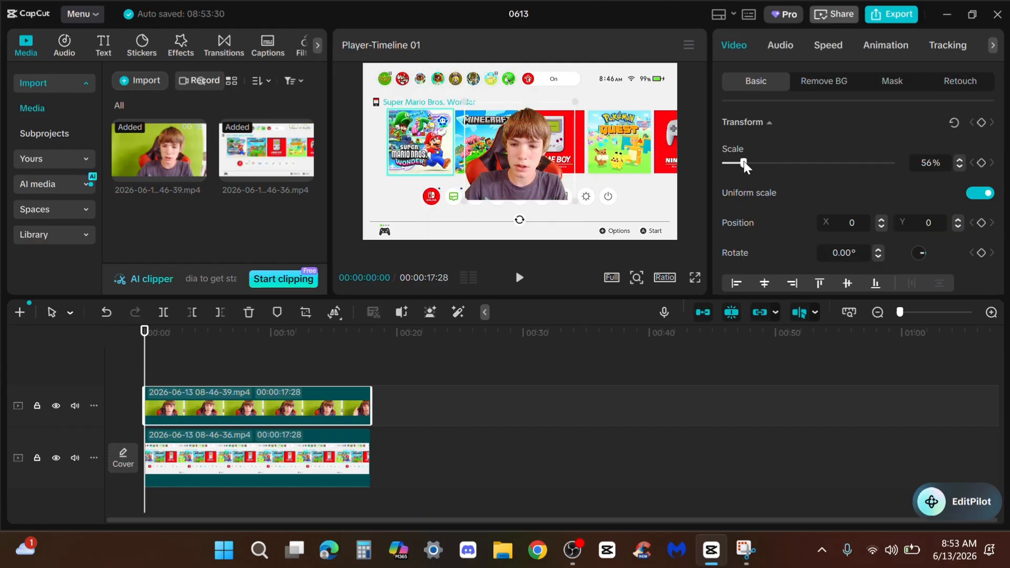
click(959, 167)
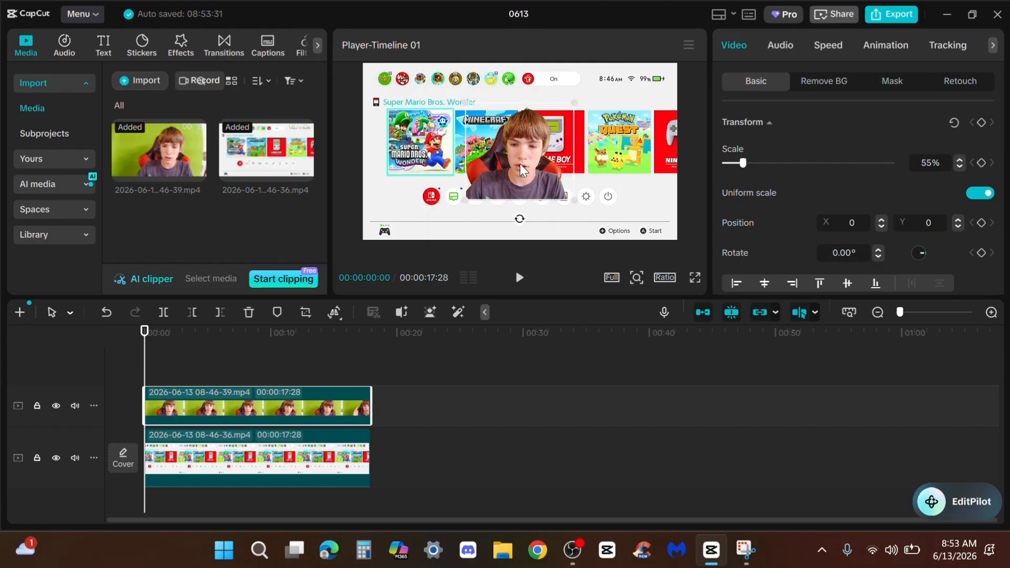
drag(521, 169, 423, 210)
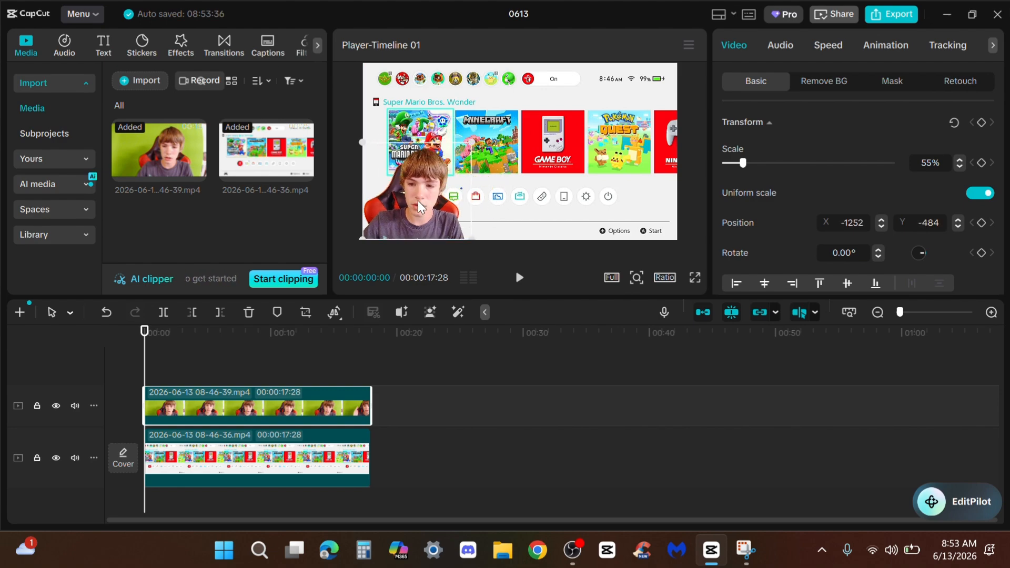
Play back the opening seconds to check the webcam overlay against the gameplay, and return the playhead to the start
click(210, 368)
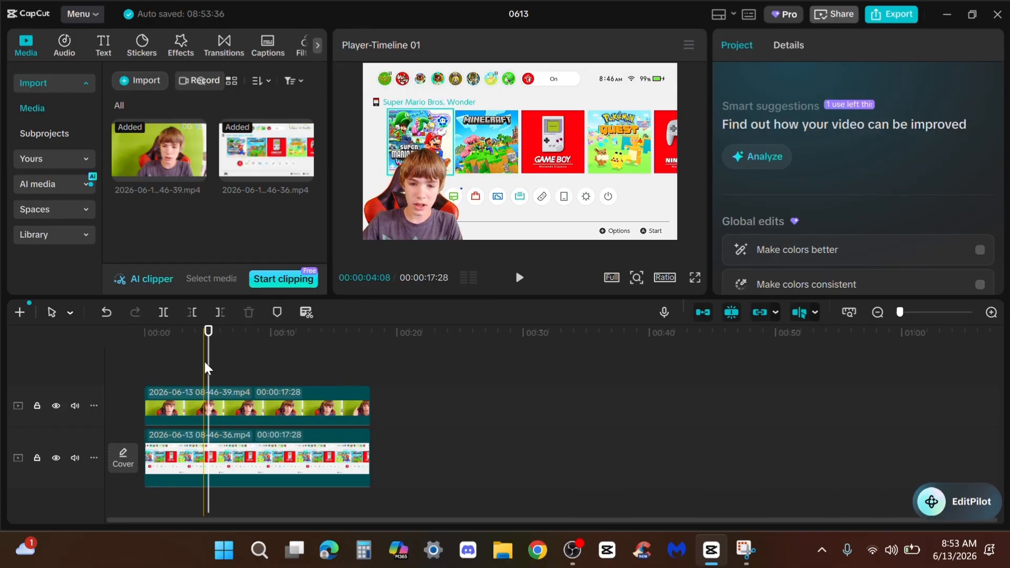
drag(208, 370, 150, 370)
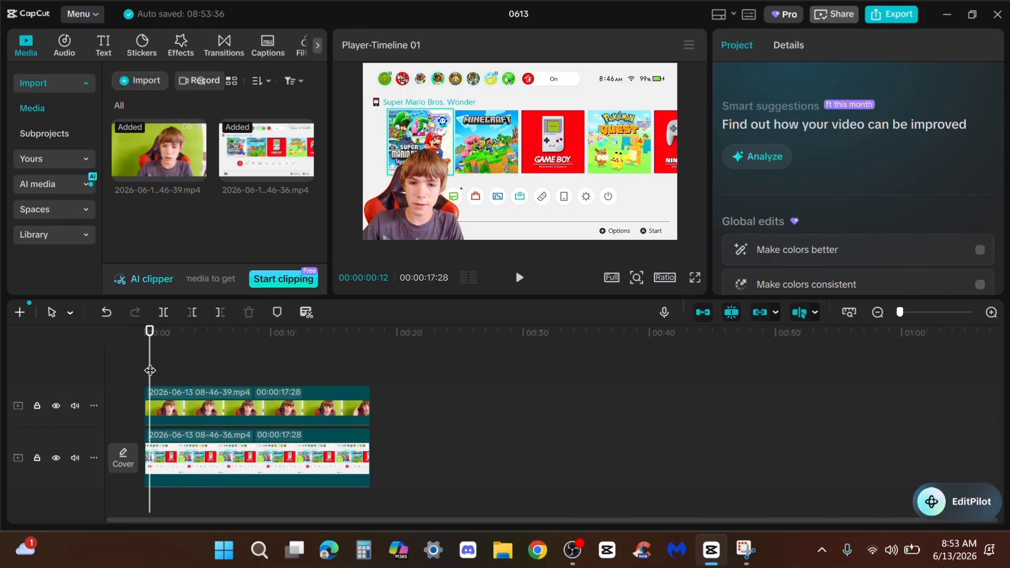
key(space)
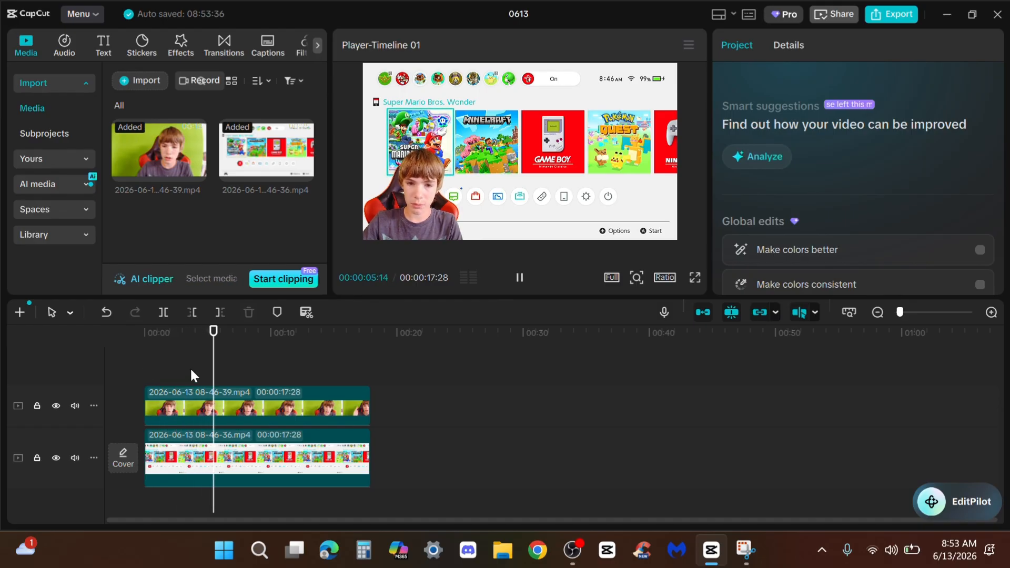
key(space)
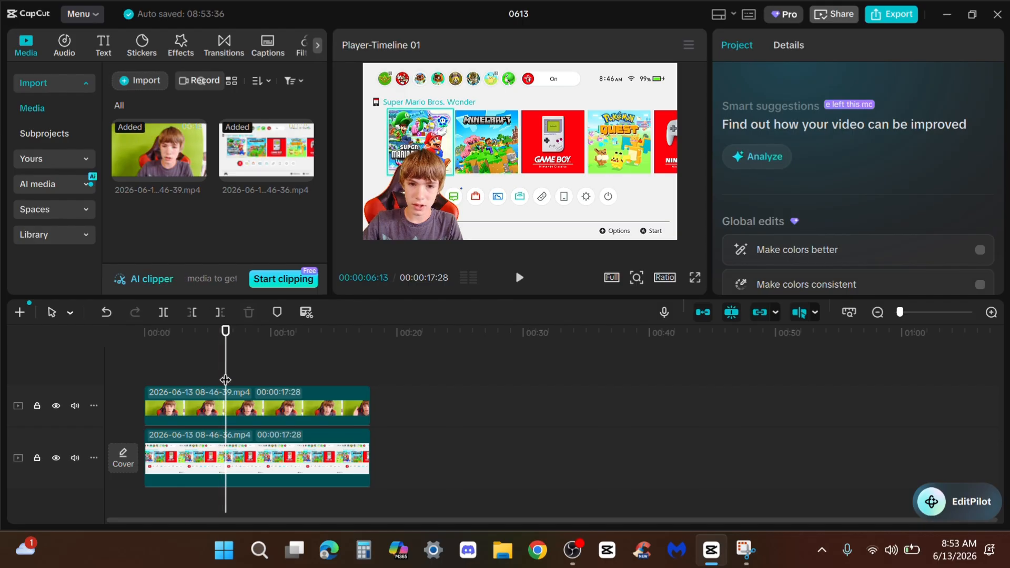
drag(228, 373, 144, 368)
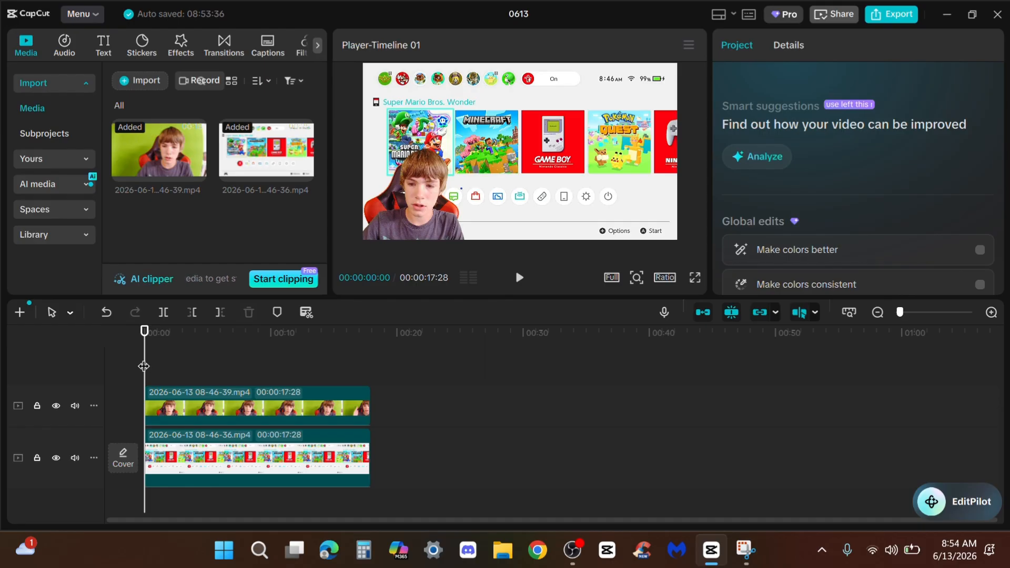
Split the webcam clip at about 00:00:01:23 and 00:00:03:23, and select the middle segment with the playhead inside it
drag(143, 366, 167, 374)
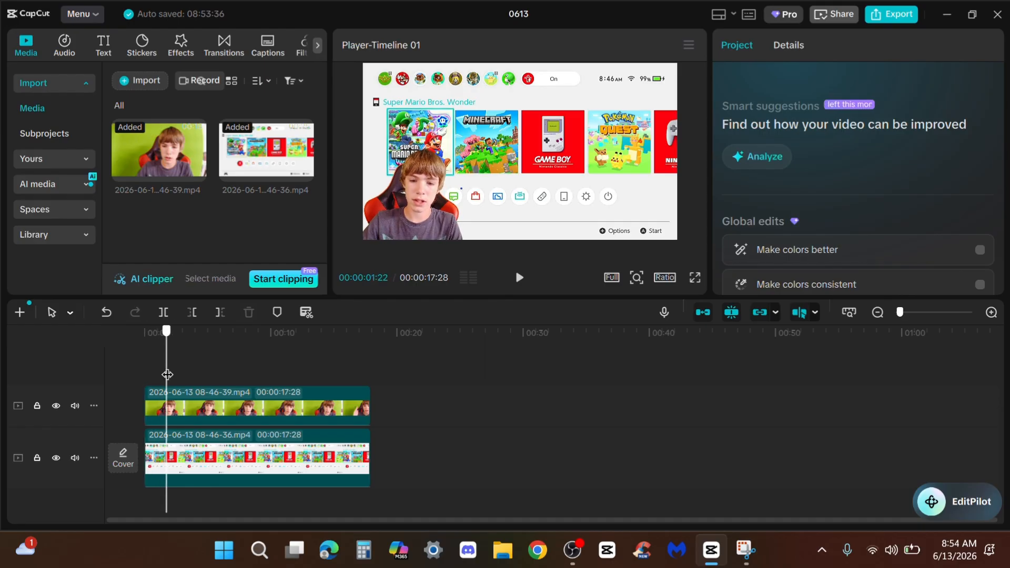
click(168, 412)
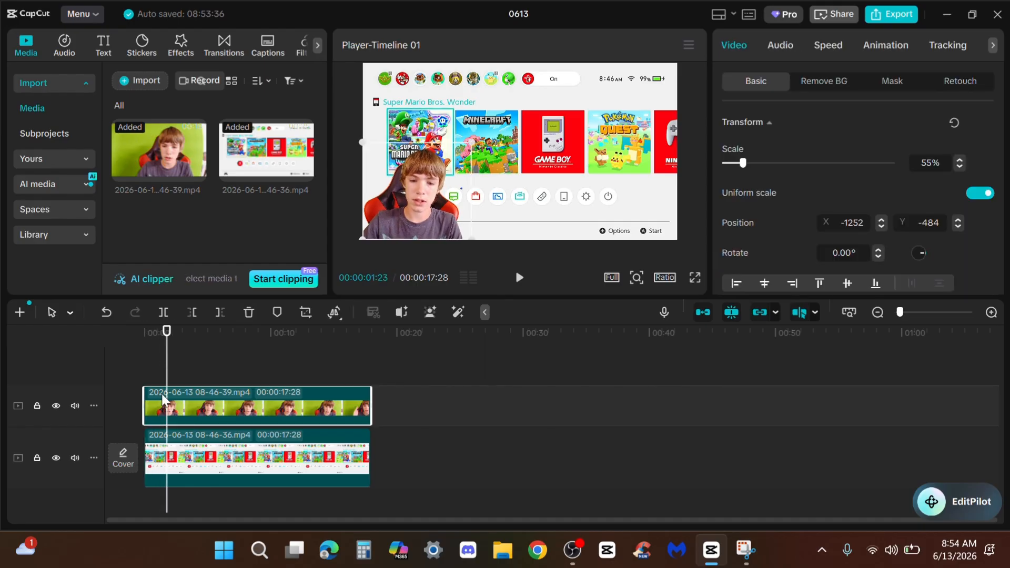
click(164, 312)
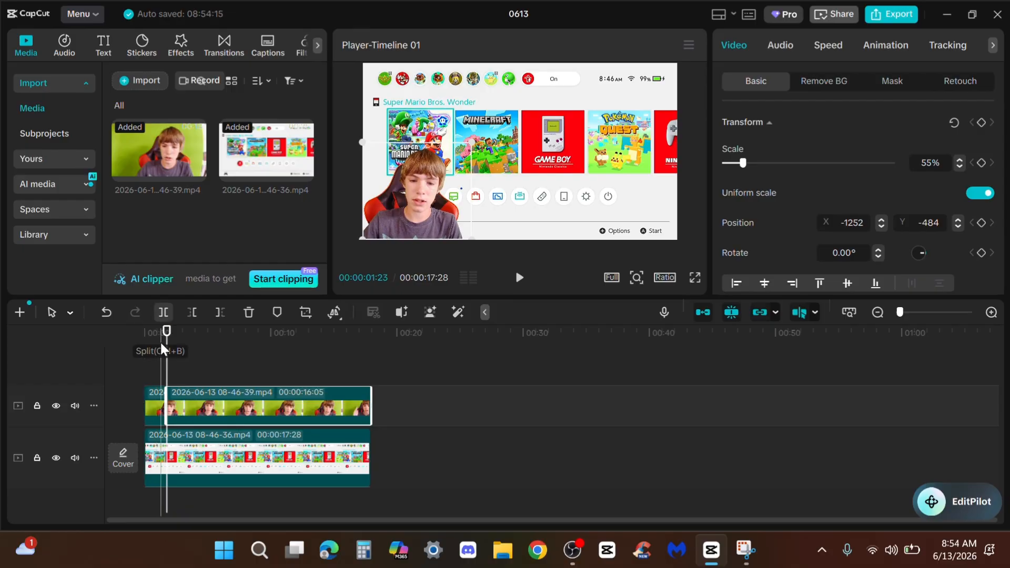
click(192, 372)
click(191, 398)
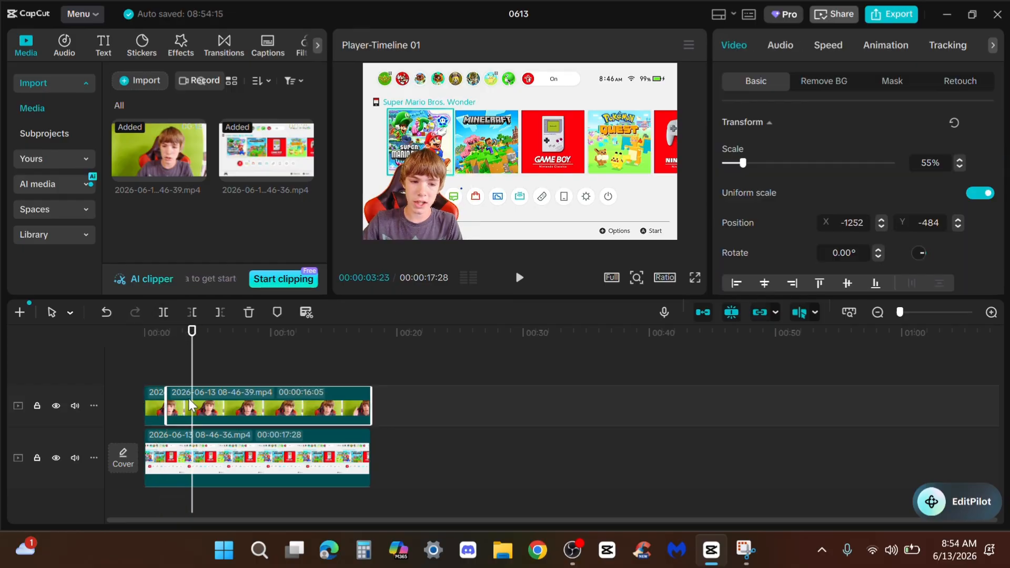
click(165, 312)
click(182, 405)
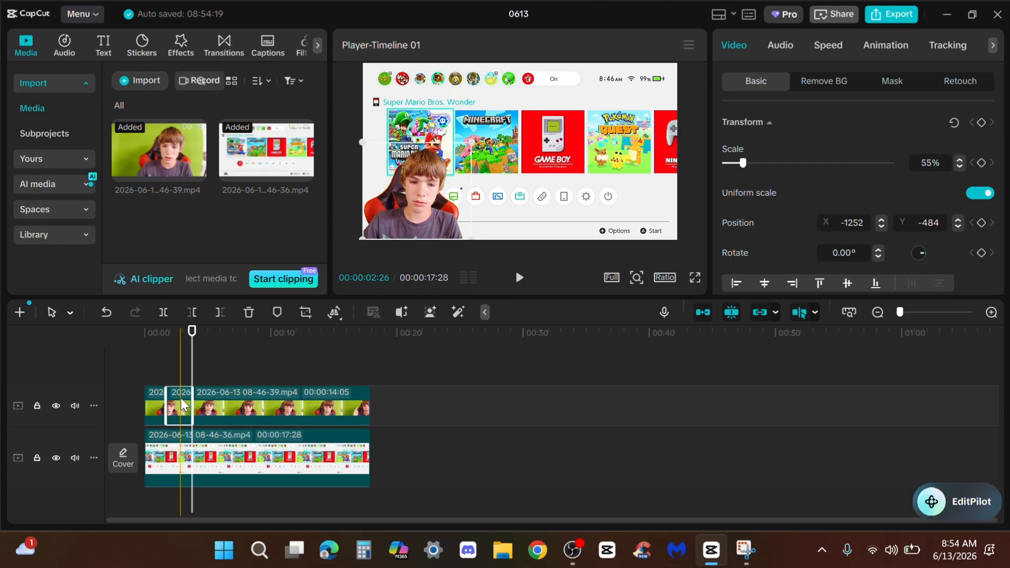
click(181, 407)
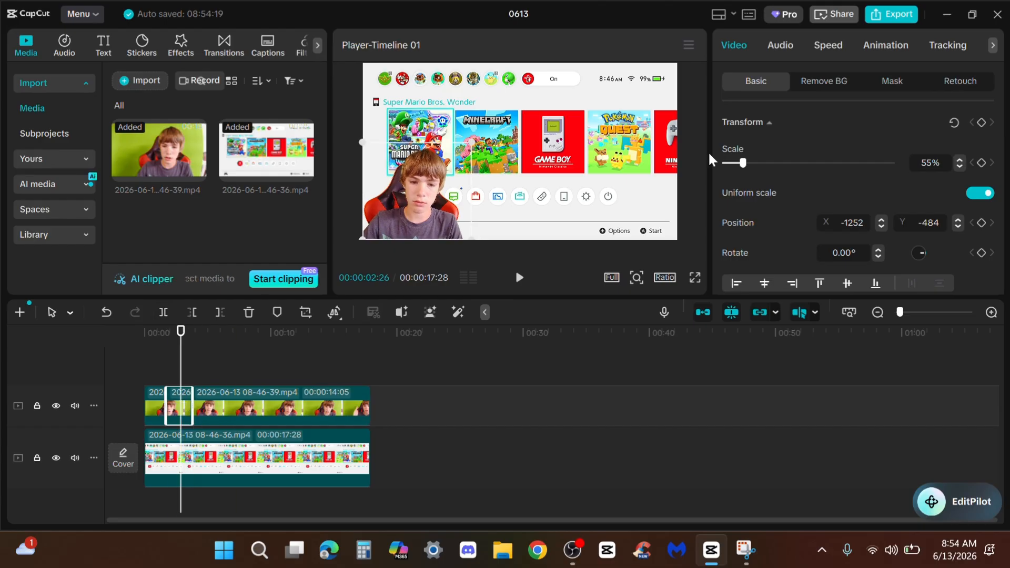
Scale the selected middle webcam segment to 100% and move it to about X -713, Y 0
click(754, 165)
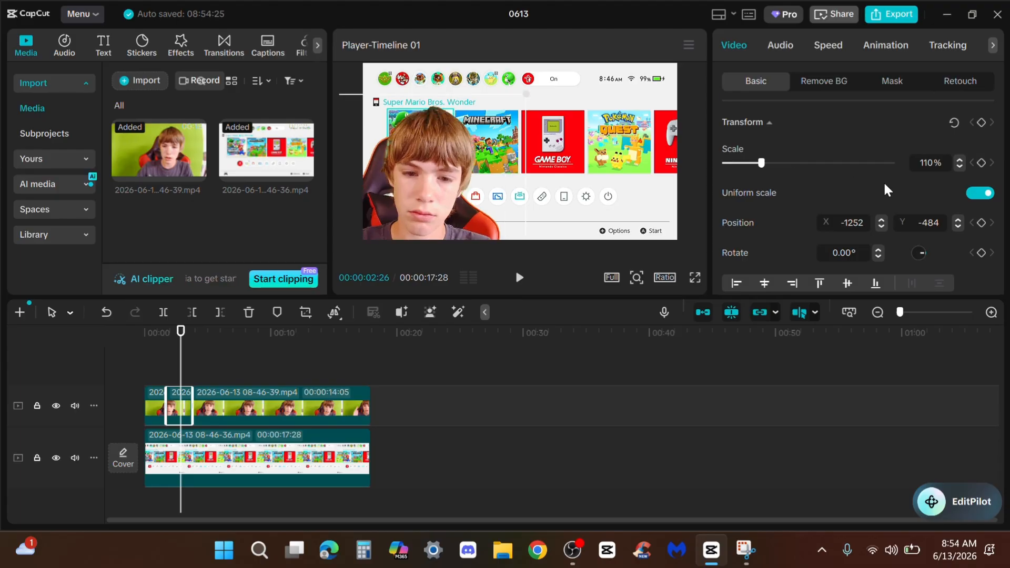
click(959, 160)
click(959, 160)
click(960, 167)
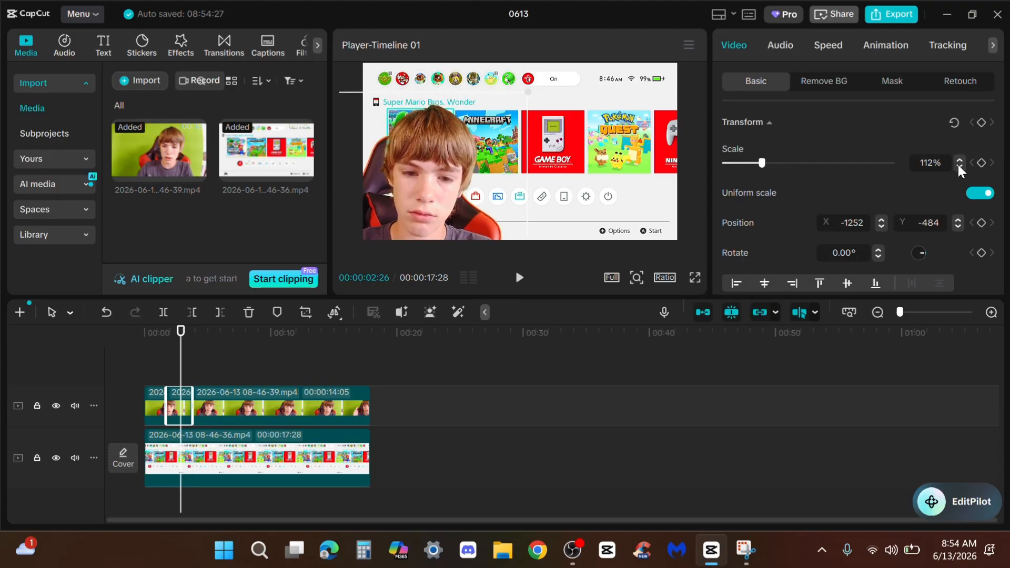
click(959, 167)
click(960, 167)
click(960, 167)
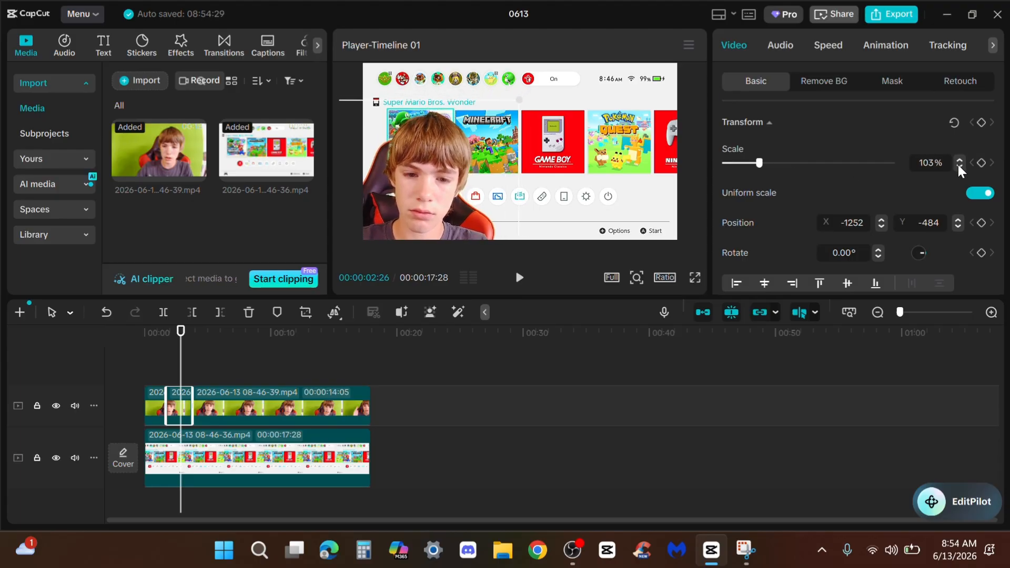
click(959, 167)
drag(431, 198, 479, 166)
Play back the opening seconds and review where the webcam switches between its small and enlarged size
click(153, 369)
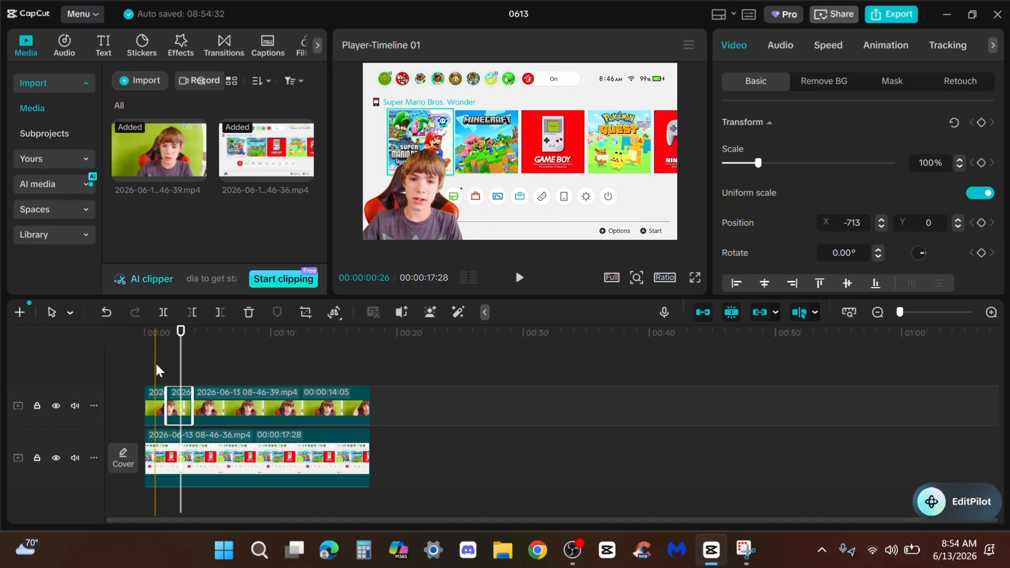
key(space)
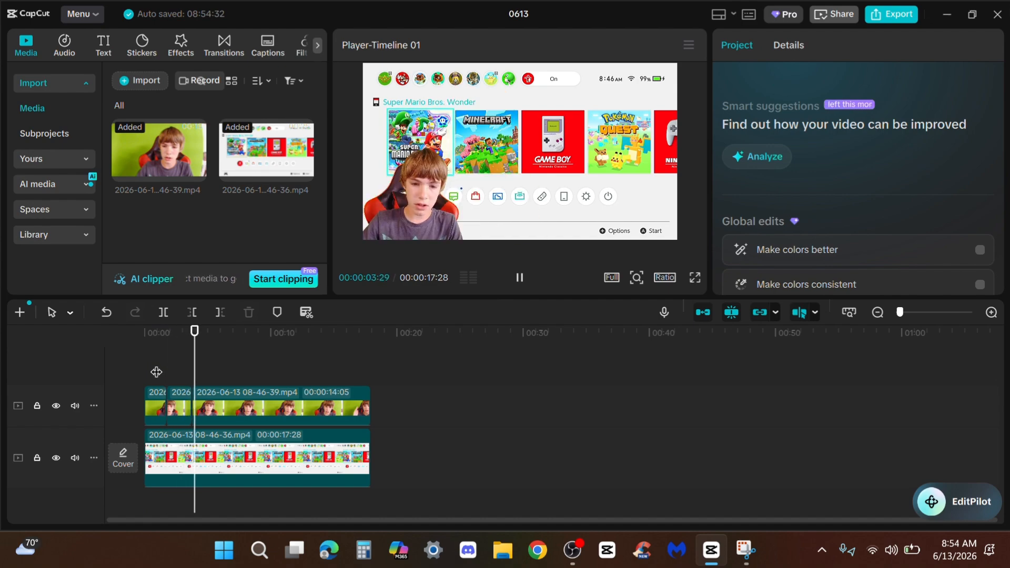
click(184, 371)
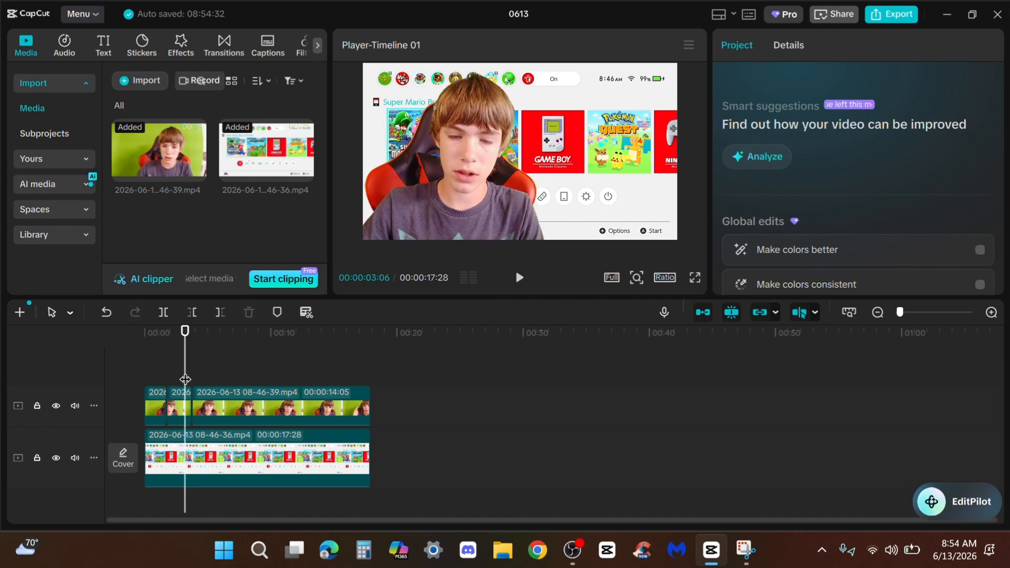
click(170, 366)
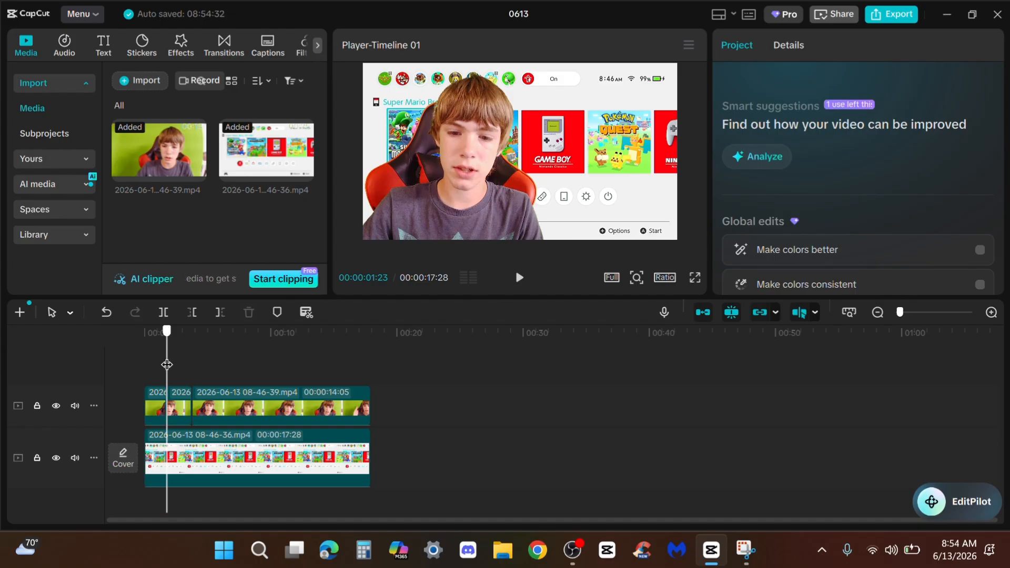
Split the last webcam clip at about 00:00:06:22 and 00:00:08:23 to isolate another short segment
drag(172, 363, 230, 363)
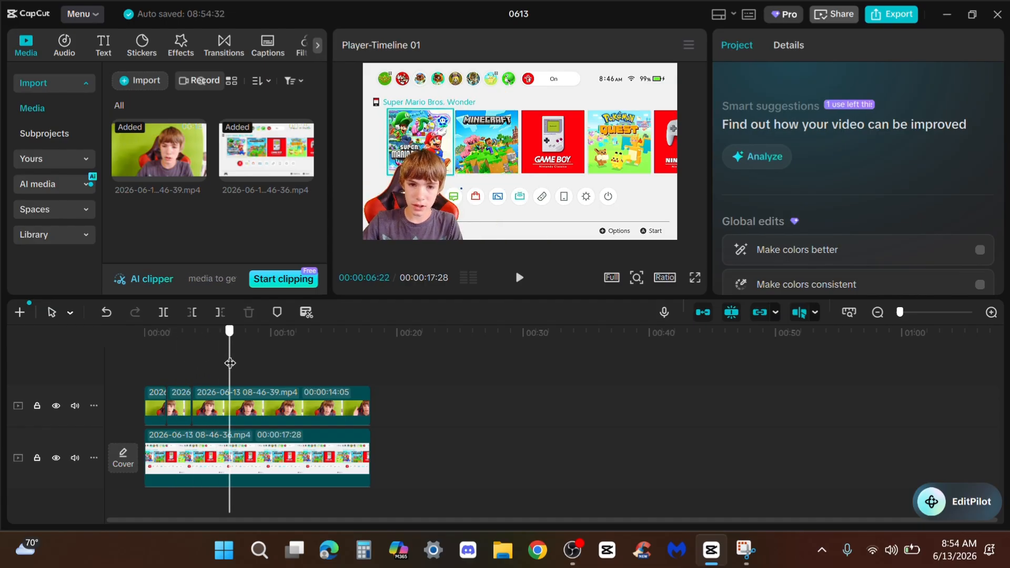
click(232, 409)
click(163, 312)
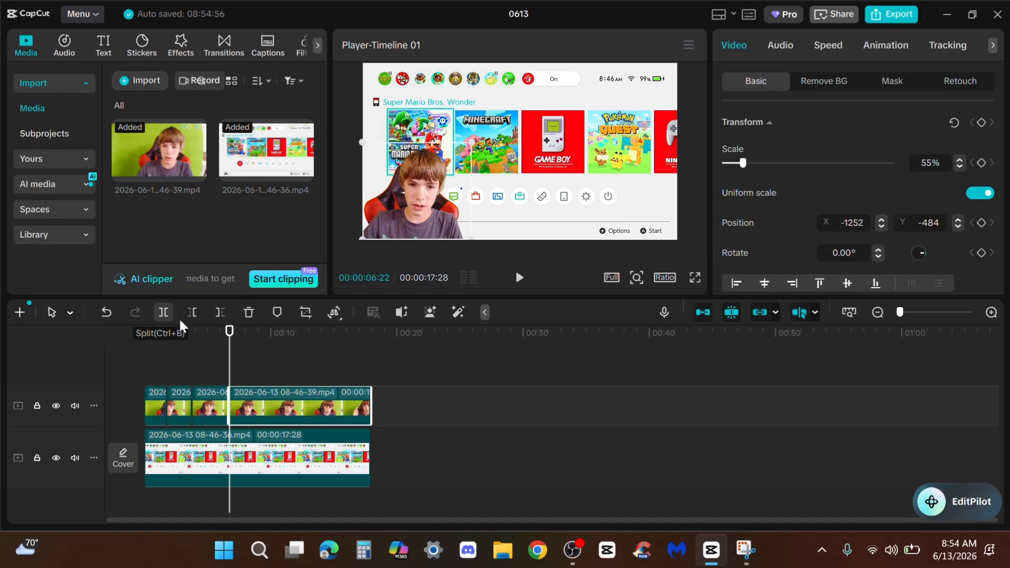
click(255, 370)
click(242, 392)
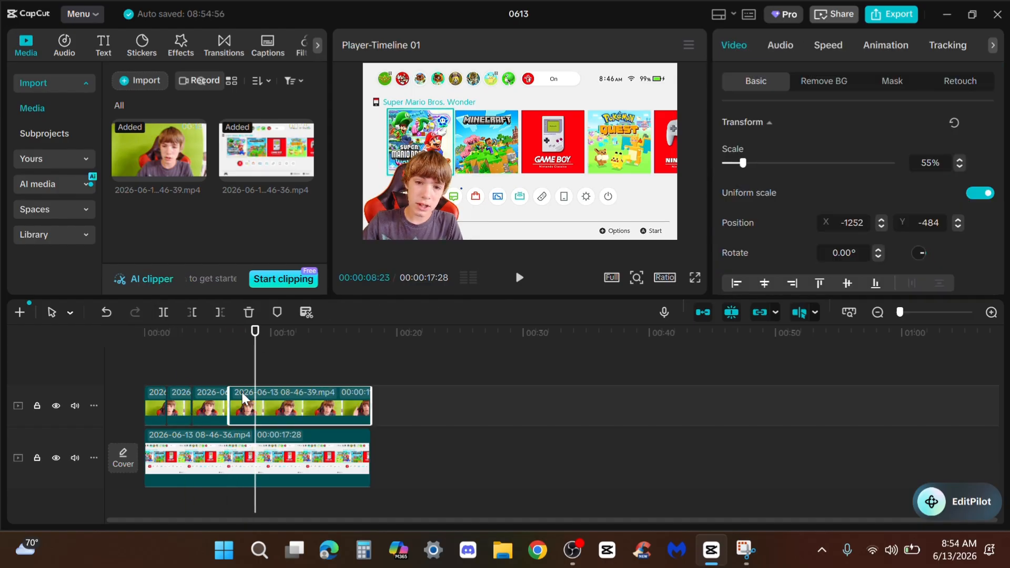
click(163, 312)
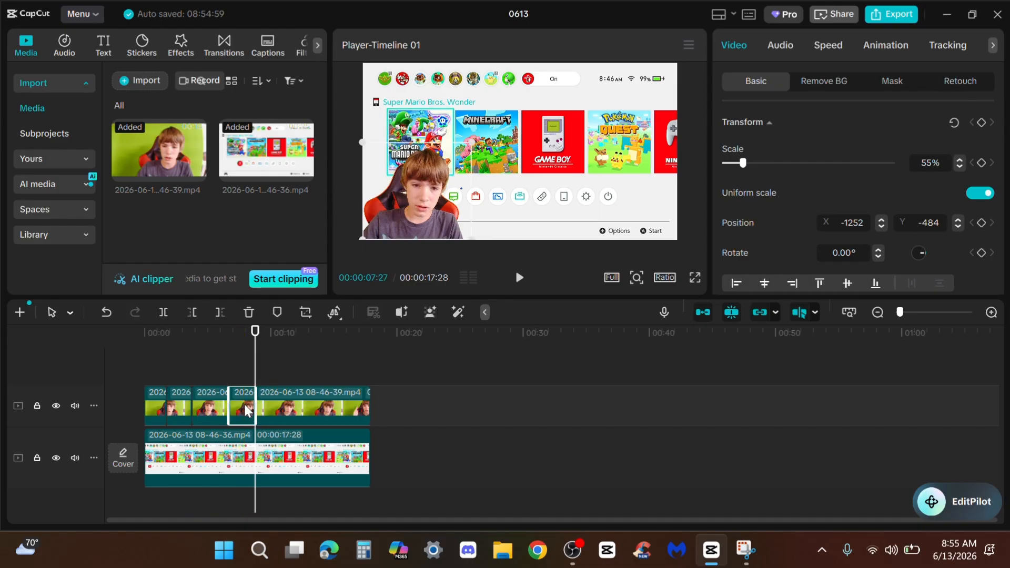
Mirror the newly isolated webcam segment horizontally and place it in the video frame's lower-right corner
click(245, 406)
click(337, 312)
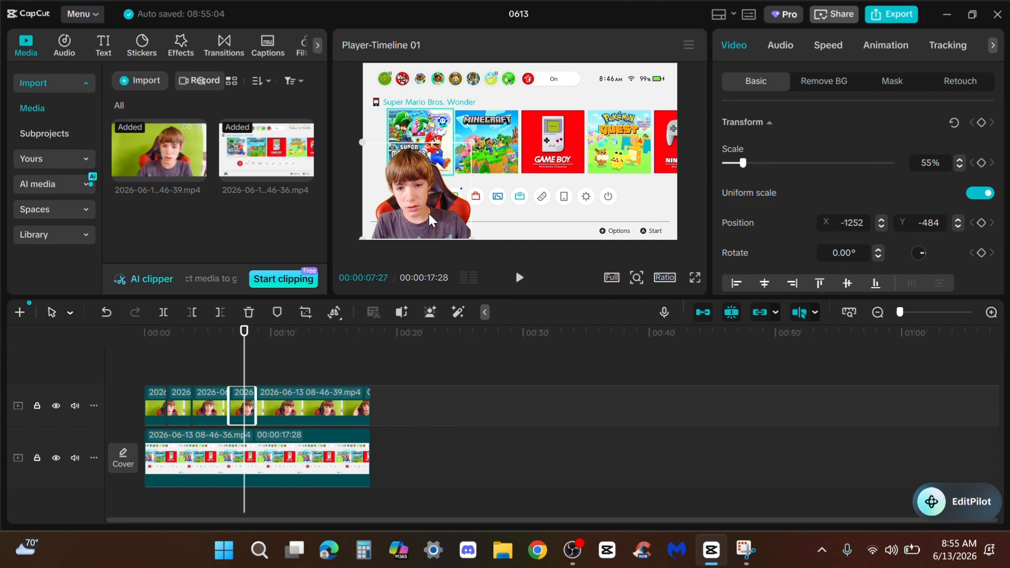
drag(428, 213, 636, 213)
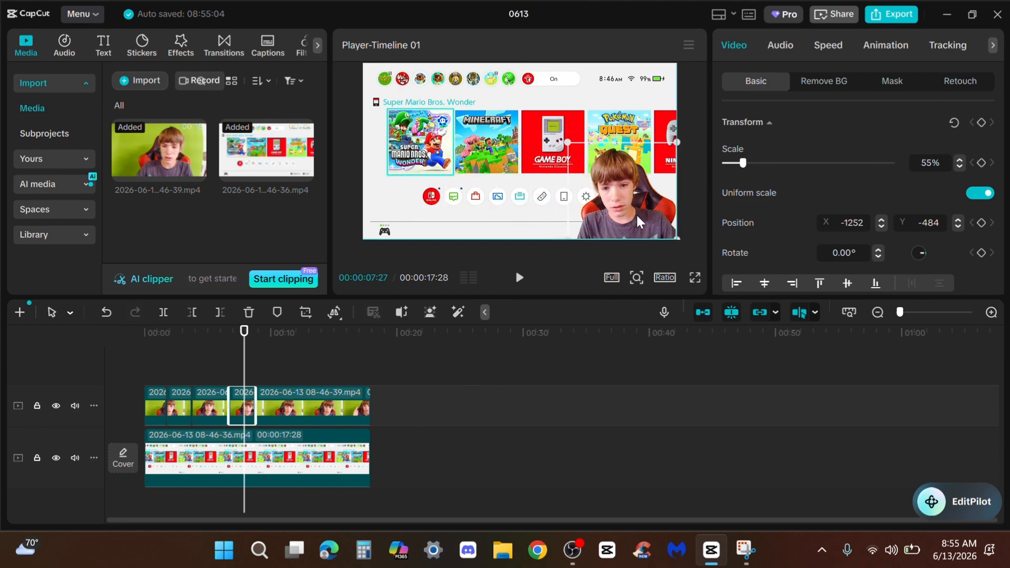
Play back the section around the mirrored webcam segment to check its placement, and return the playhead to the start
click(216, 367)
key(space)
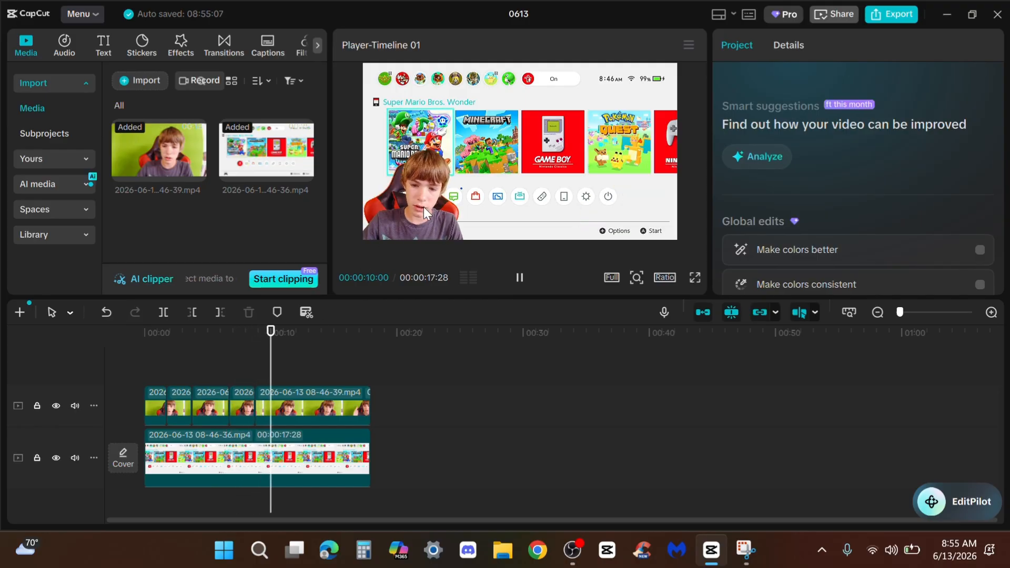
click(239, 373)
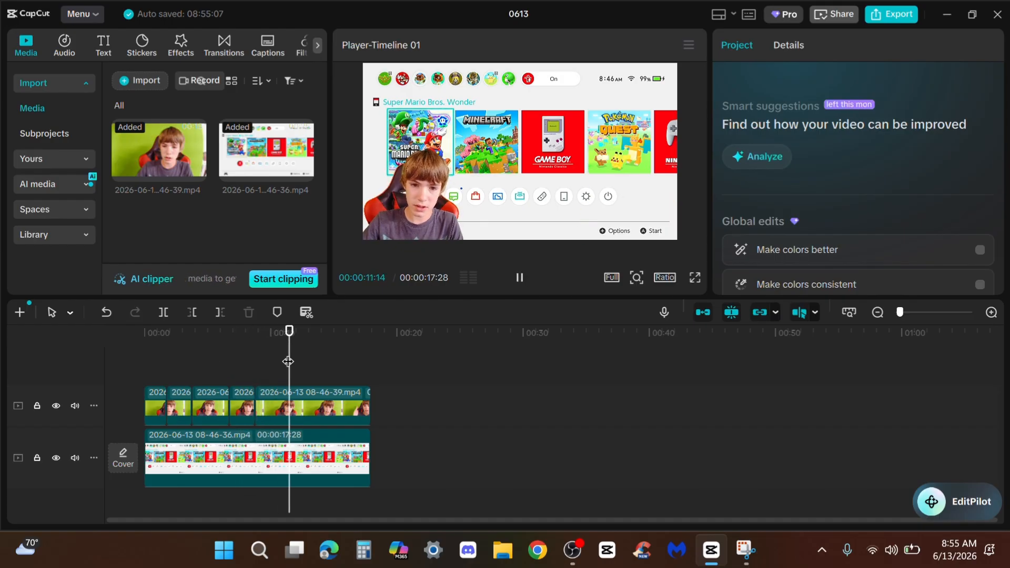
key(space)
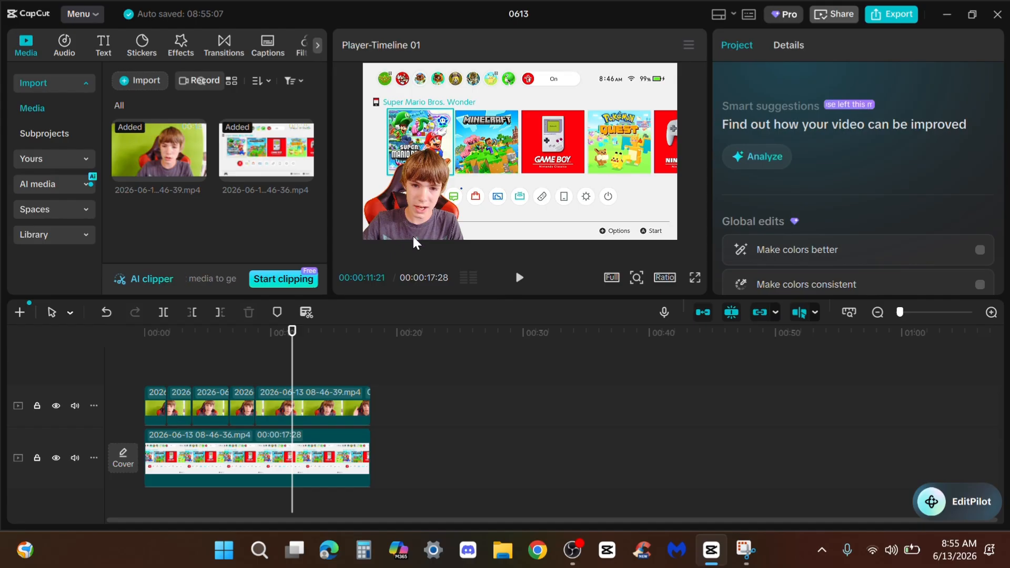
click(269, 350)
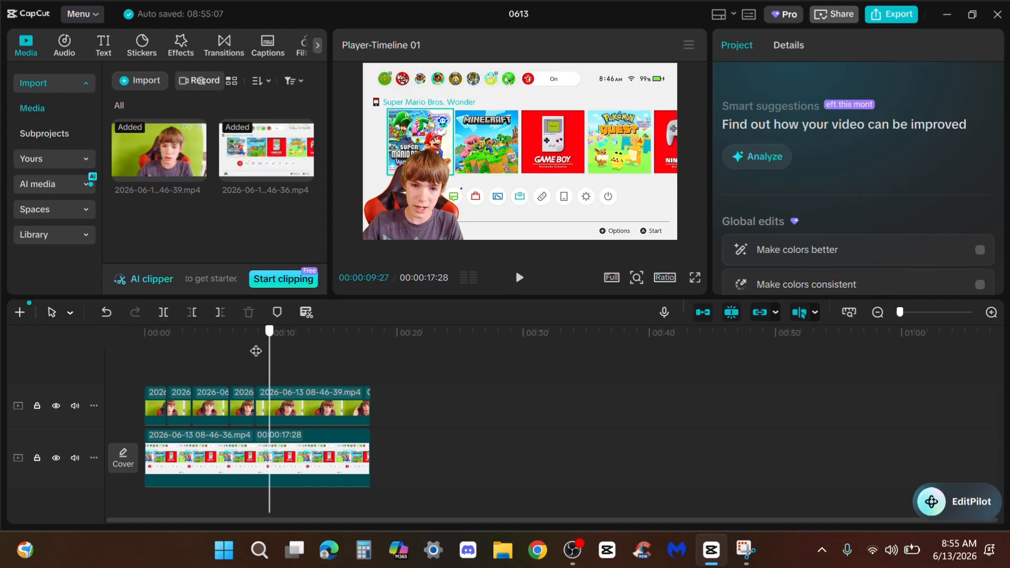
drag(256, 351, 142, 352)
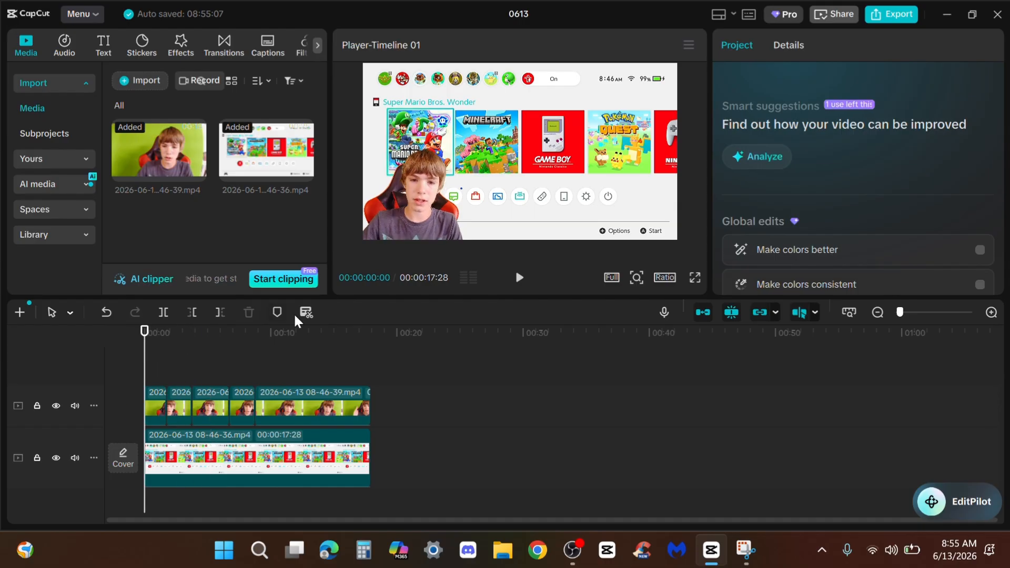